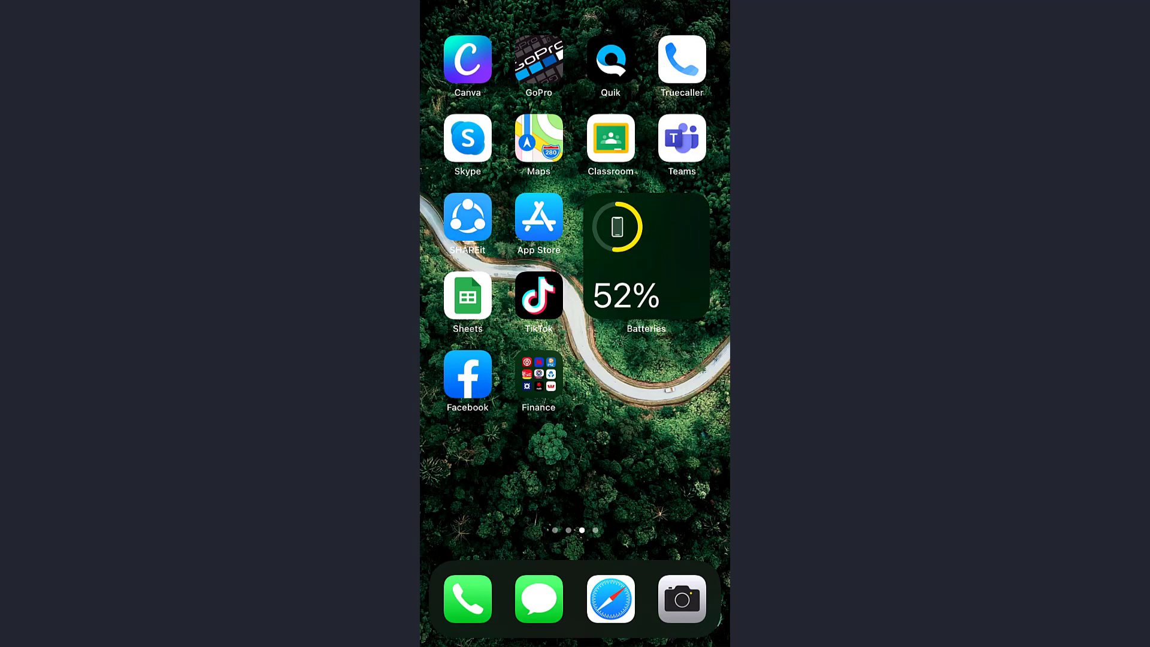
# - Launch the App Store and search for "emirates nbd"
pyautogui.click(539, 217)
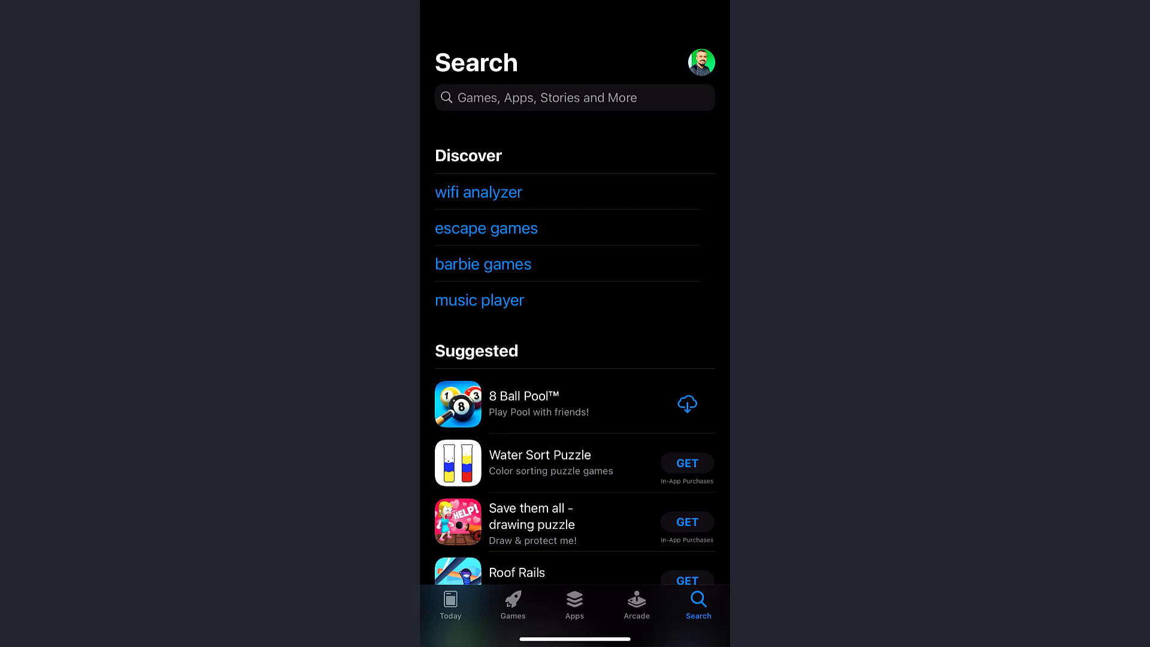
pyautogui.click(575, 97)
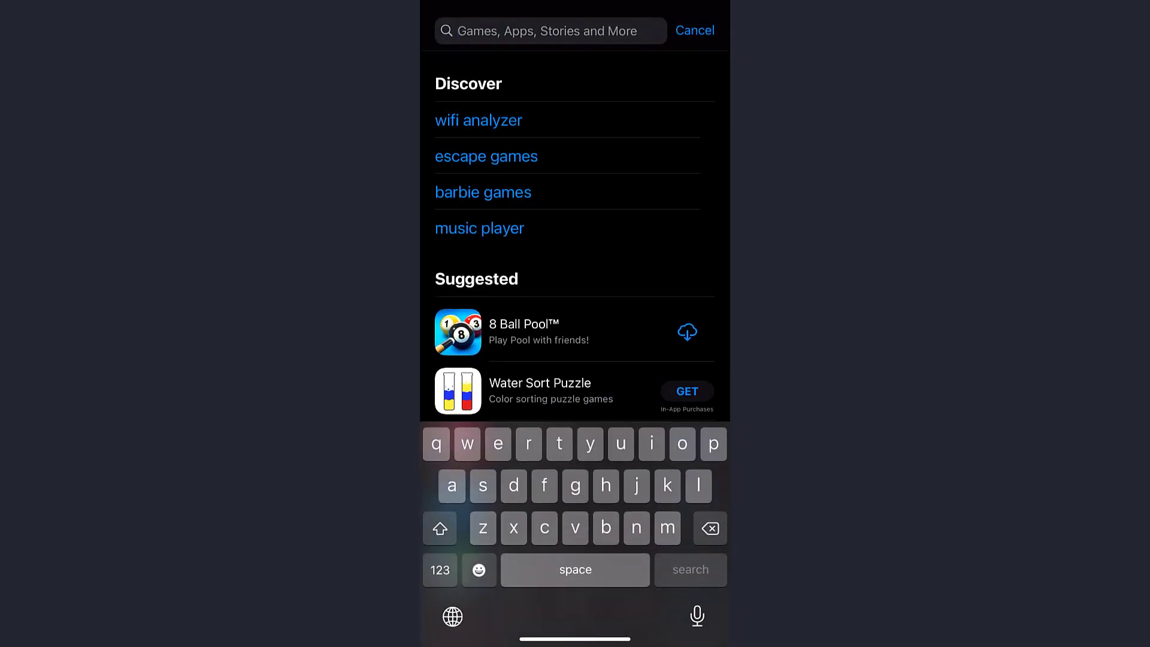
pyautogui.write('emirates nbd')
pyautogui.press('Return')
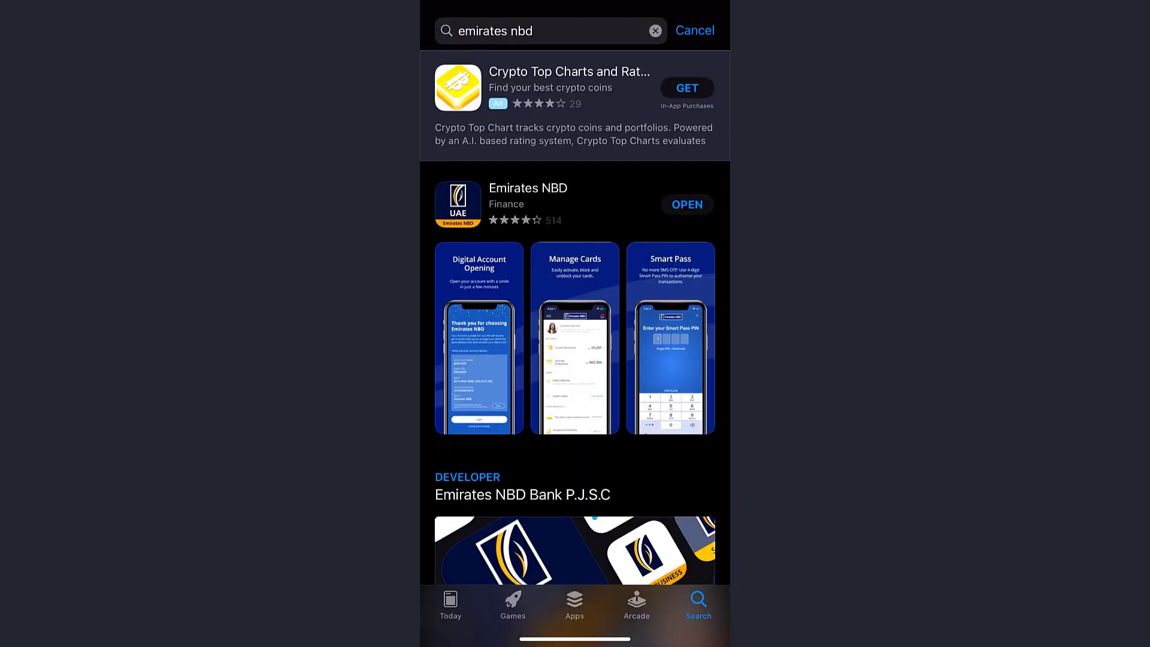
# - Open Emirates NBD from the results and continue as an existing customer
pyautogui.click(529, 198)
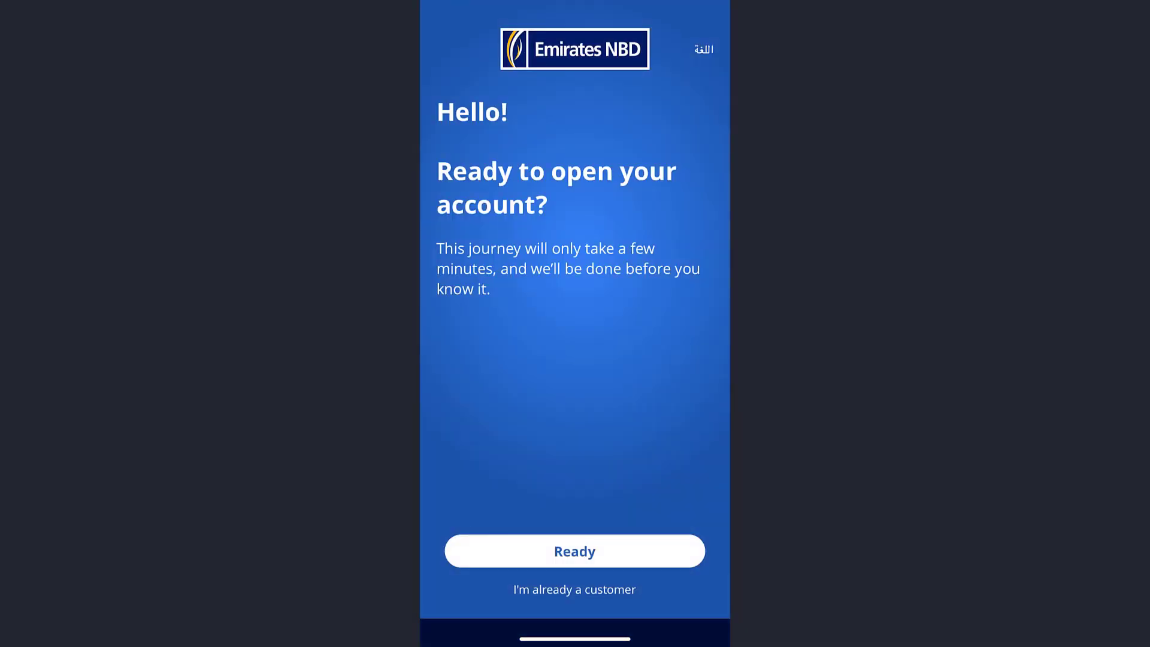
pyautogui.click(575, 589)
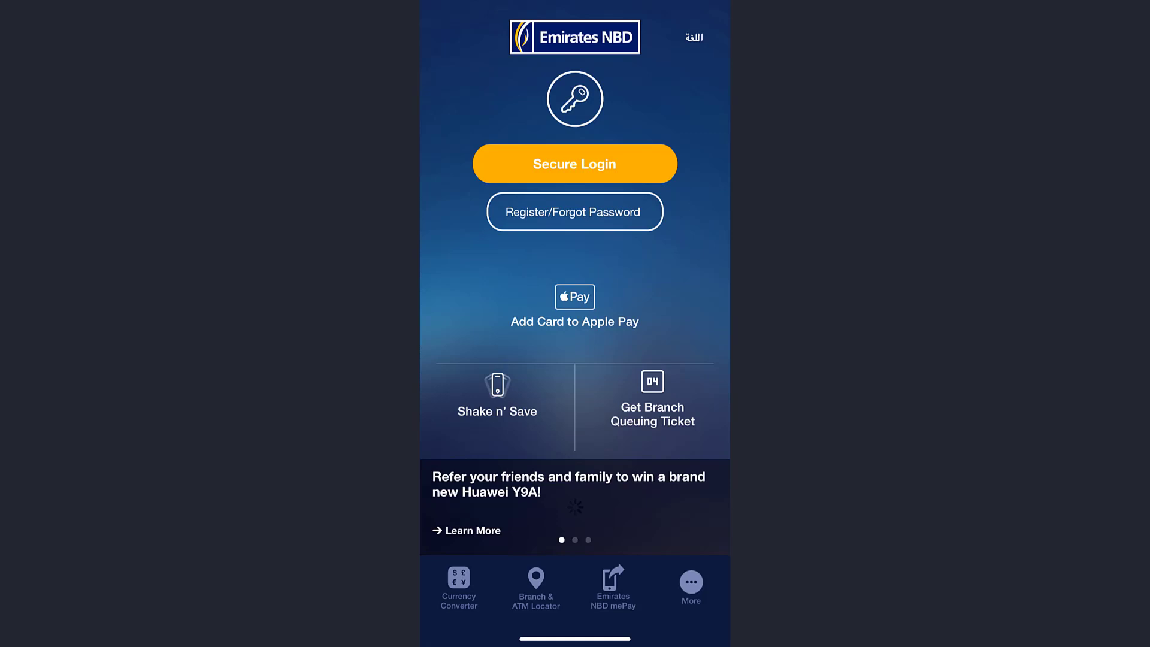
# - Go to Register/Forgot Password, choose Mobile/Online Banking registration and expand Register Now
pyautogui.click(574, 210)
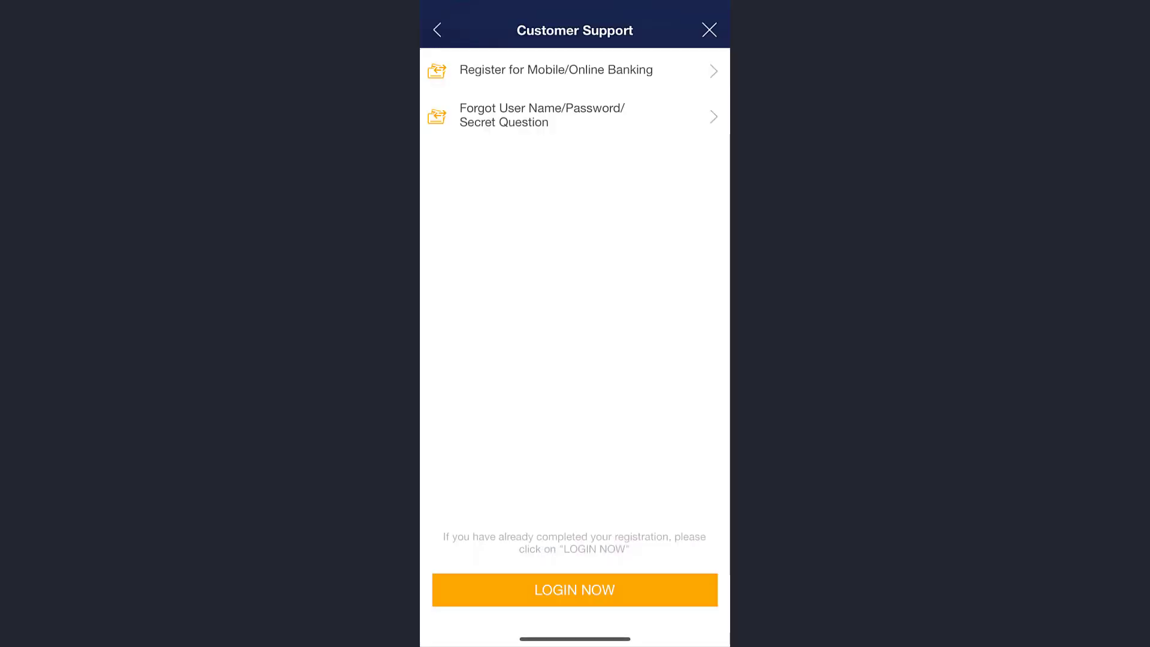
pyautogui.click(555, 69)
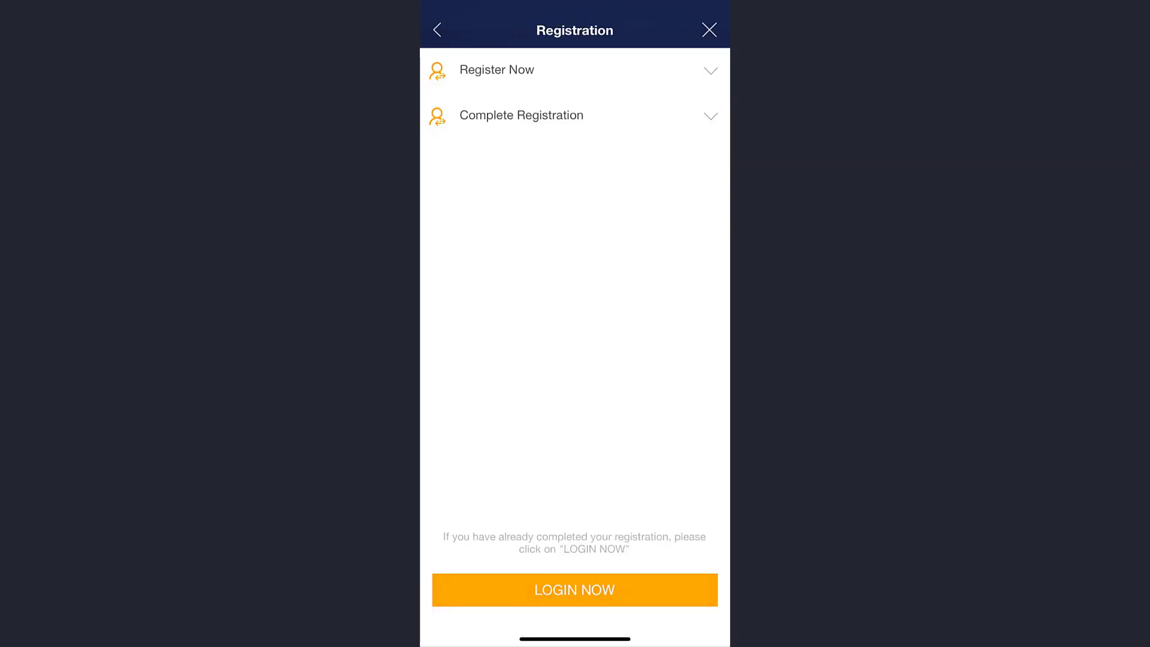
pyautogui.click(498, 70)
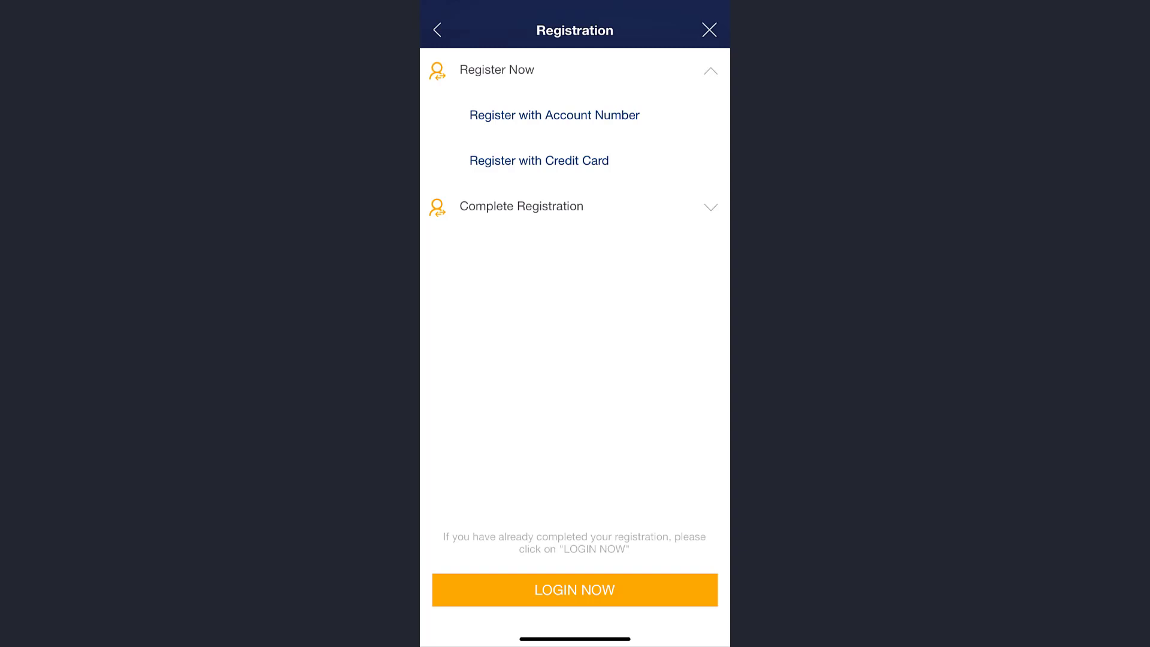
pyautogui.click(555, 115)
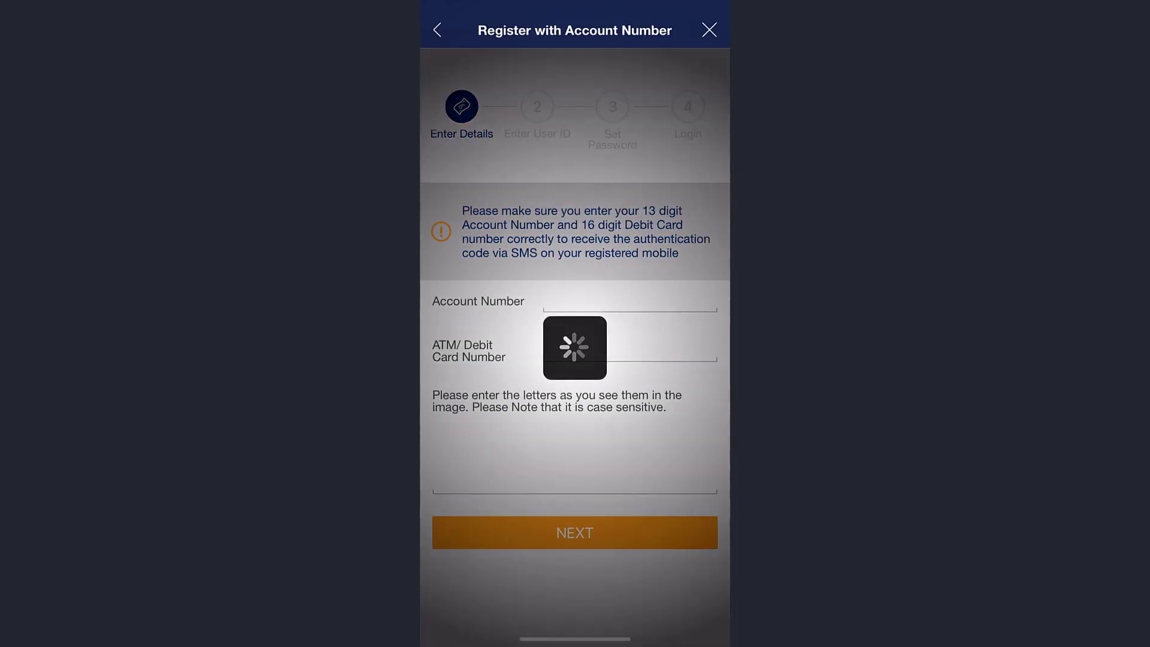